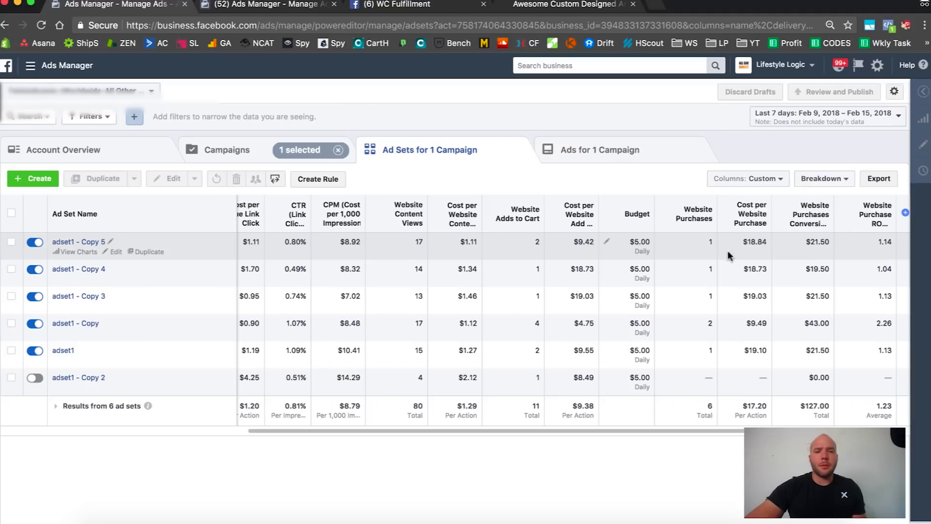
Review adset1 - Copy 5's ads, noting the $7.43 cost per add-to-cart, then open another ad set's ads
{"action": "scroll", "coordinate": [265, 264], "scroll_direction": "left", "scroll_amount": 2}
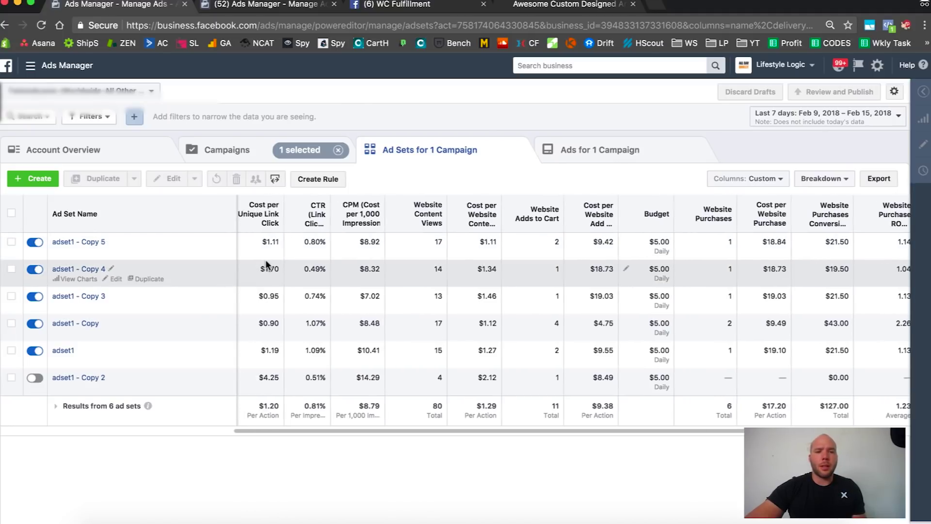
{"action": "left_click", "coordinate": [86, 246]}
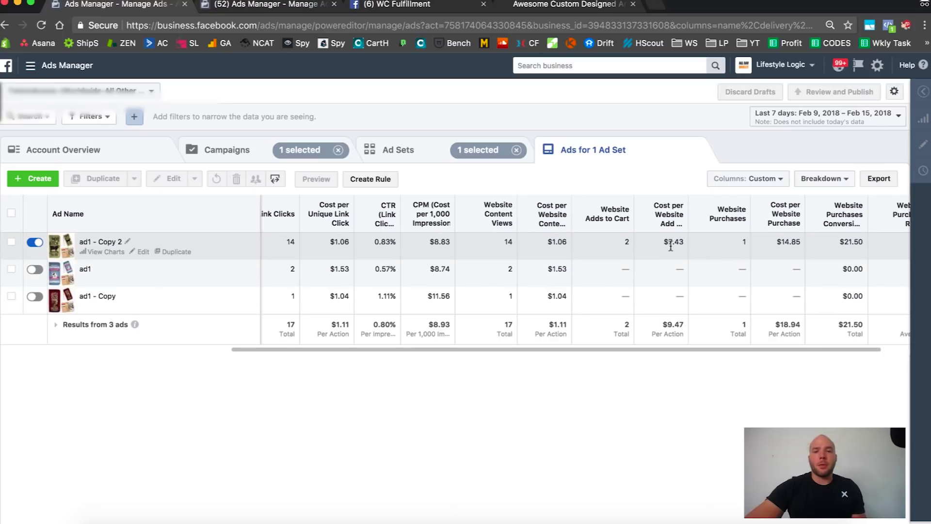
{"action": "left_click_drag", "start_coordinate": [668, 245], "coordinate": [682, 242]}
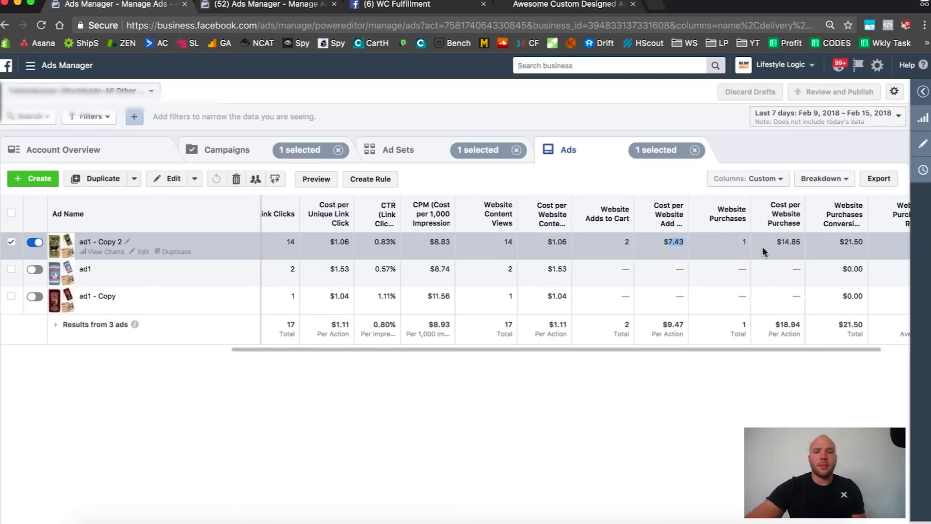
{"action": "left_click", "coordinate": [414, 155]}
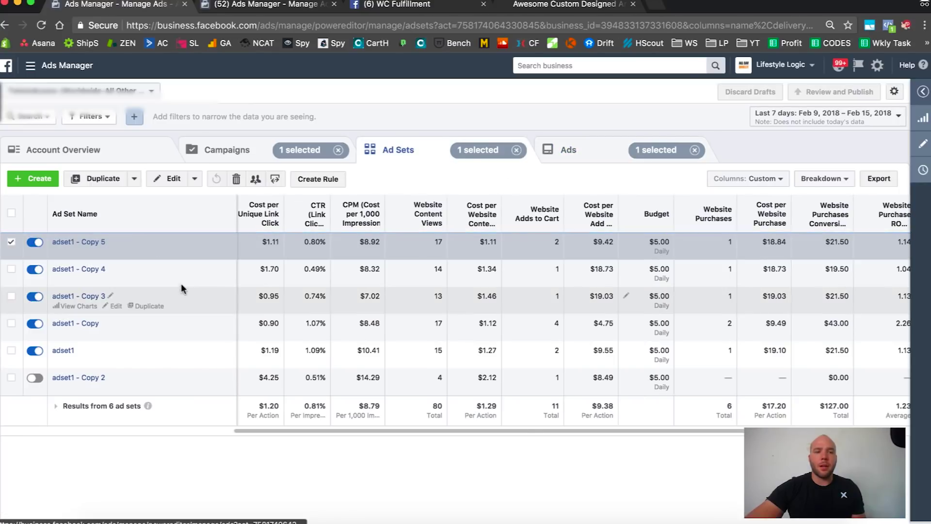
{"action": "left_click", "coordinate": [79, 271]}
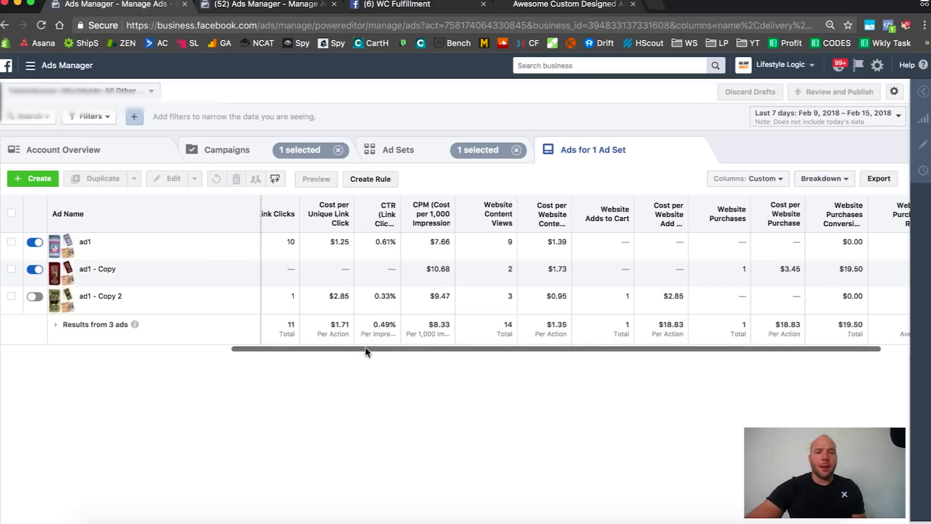
Switch off the ad1 - Copy and ad1 ads
{"action": "left_click_drag", "start_coordinate": [365, 347], "coordinate": [290, 348]}
{"action": "left_click", "coordinate": [35, 269]}
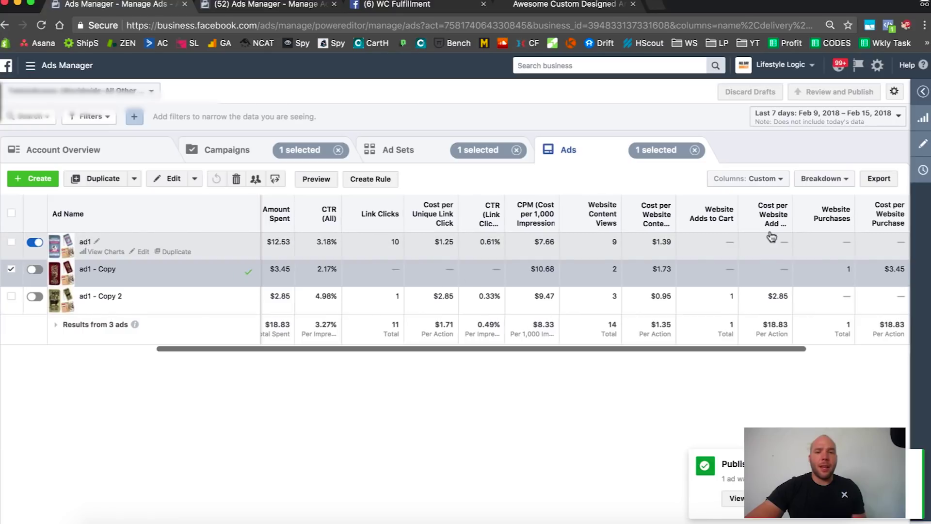
{"action": "left_click_drag", "start_coordinate": [680, 348], "coordinate": [750, 343]}
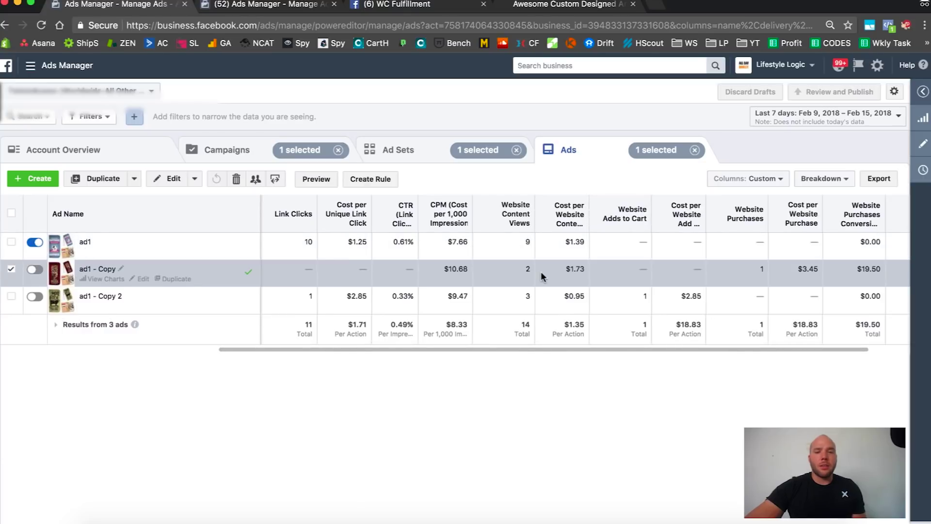
{"action": "left_click", "coordinate": [36, 242]}
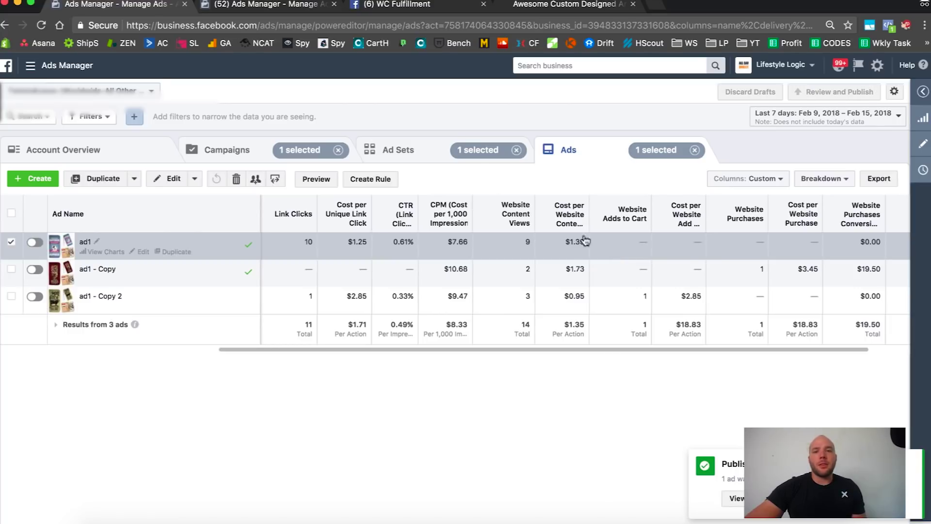
Back in the ad sets list, switch off the adset1 - Copy 4 ad set
{"action": "left_click", "coordinate": [423, 154]}
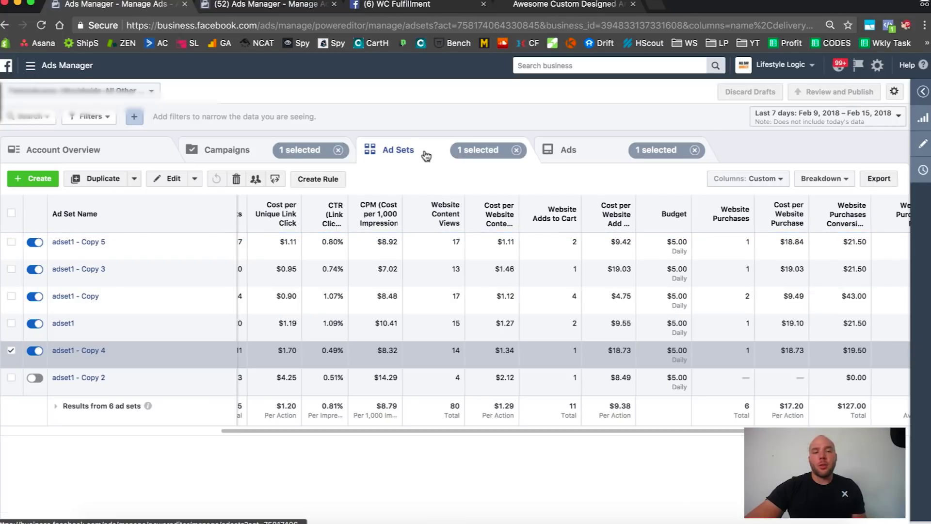
{"action": "left_click", "coordinate": [39, 354]}
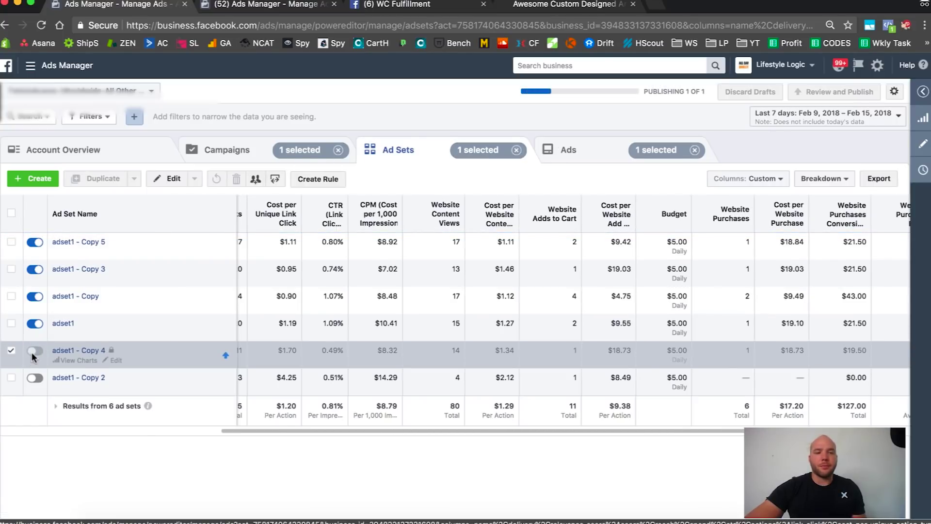
{"action": "left_click", "coordinate": [87, 245]}
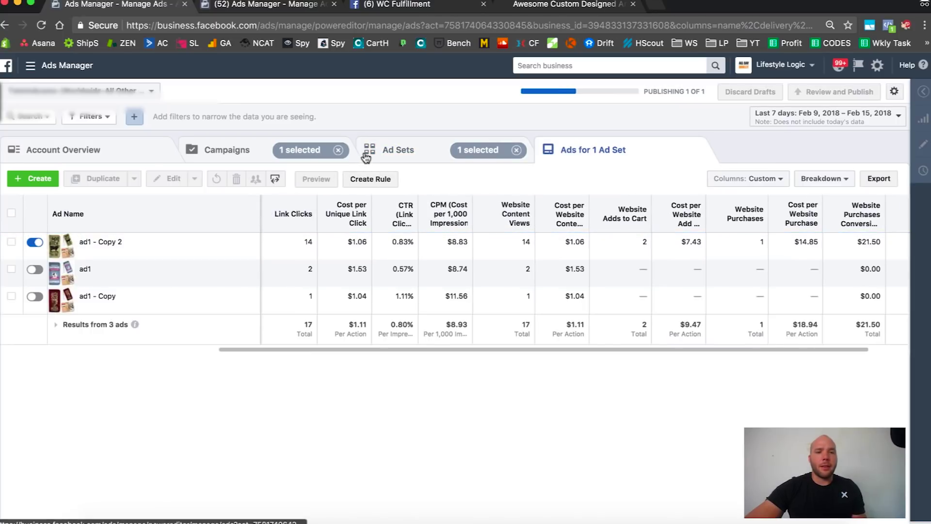
{"action": "left_click", "coordinate": [367, 154]}
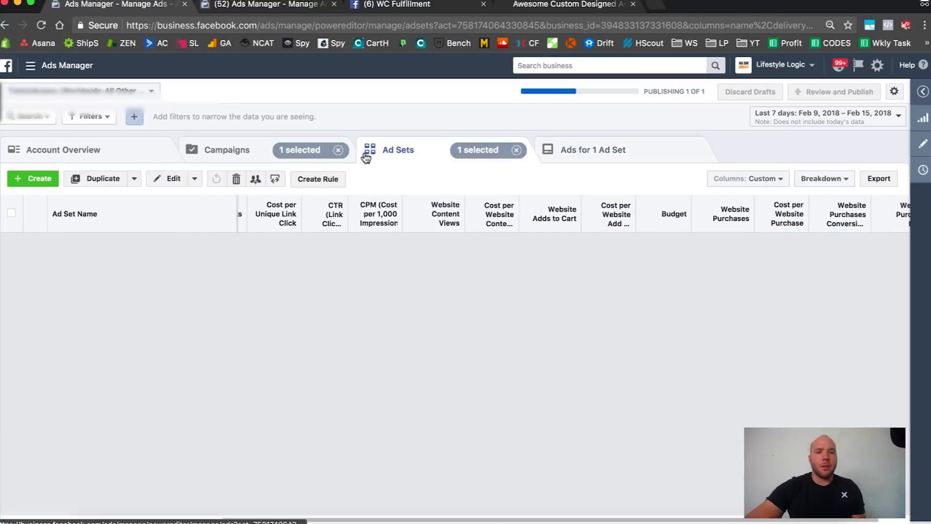
Open adset1 - Copy 3's ads and switch off ad1 - Copy 2
{"action": "left_click", "coordinate": [72, 270]}
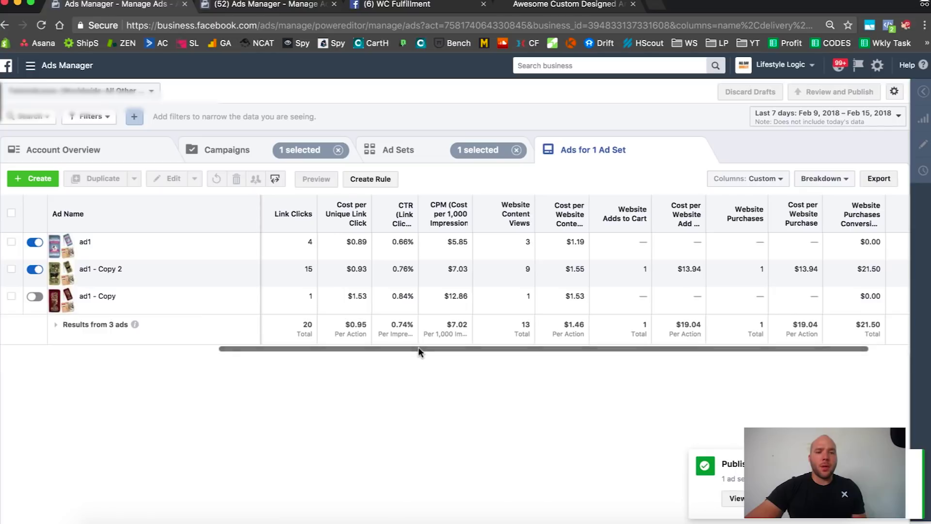
{"action": "left_click_drag", "start_coordinate": [418, 347], "coordinate": [358, 347]}
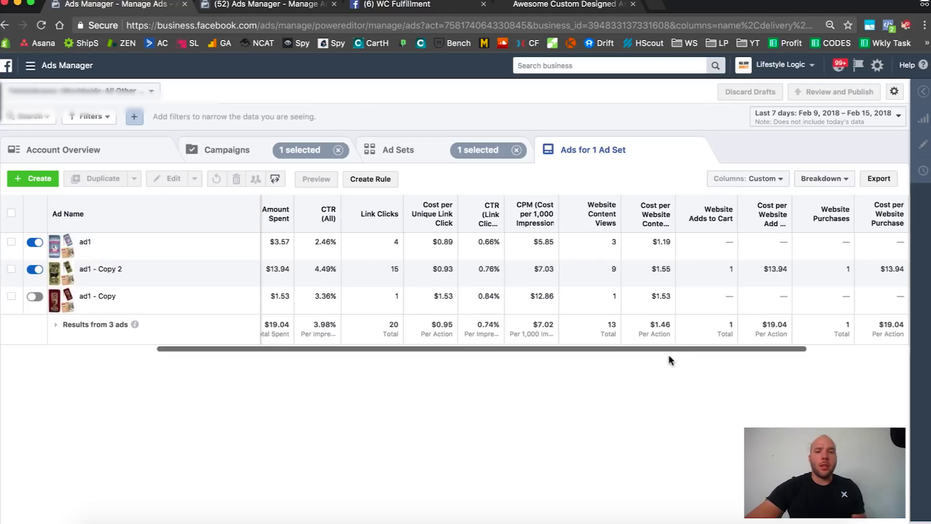
{"action": "left_click_drag", "start_coordinate": [669, 347], "coordinate": [715, 266]}
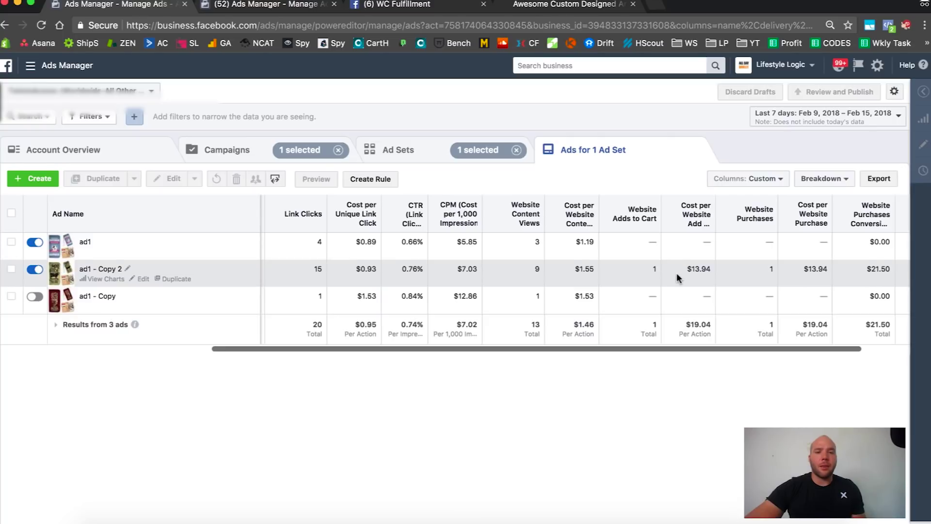
{"action": "left_click", "coordinate": [35, 269]}
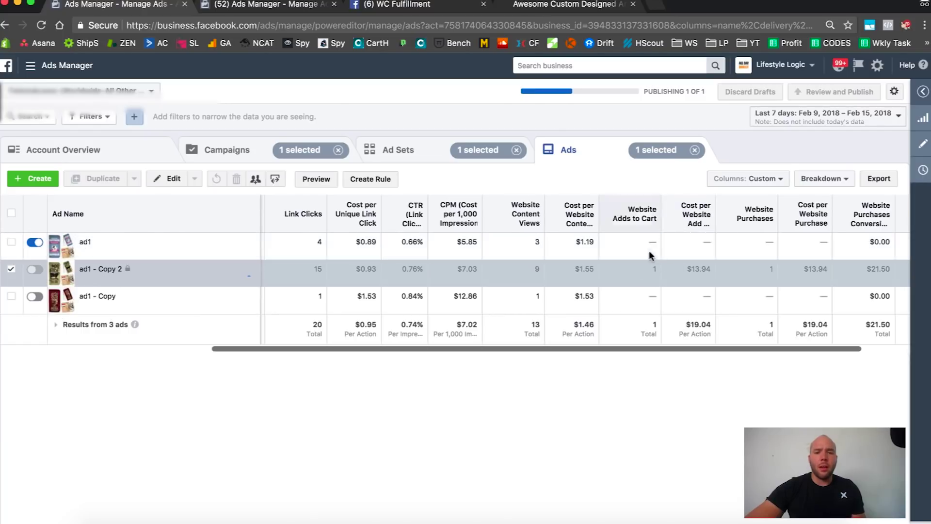
Scroll through the ad metrics, noting ad1's $3.57 amount spent
{"action": "left_click_drag", "start_coordinate": [601, 348], "coordinate": [542, 347]}
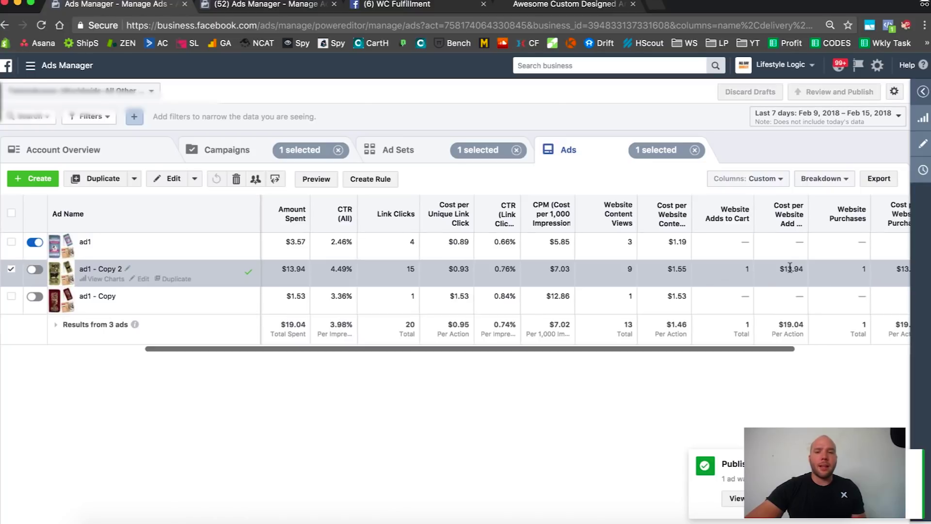
{"action": "mouse_move", "coordinate": [772, 350]}
{"action": "left_mouse_down"}
{"action": "mouse_move", "coordinate": [822, 350]}
{"action": "mouse_move", "coordinate": [768, 350]}
{"action": "left_mouse_up"}
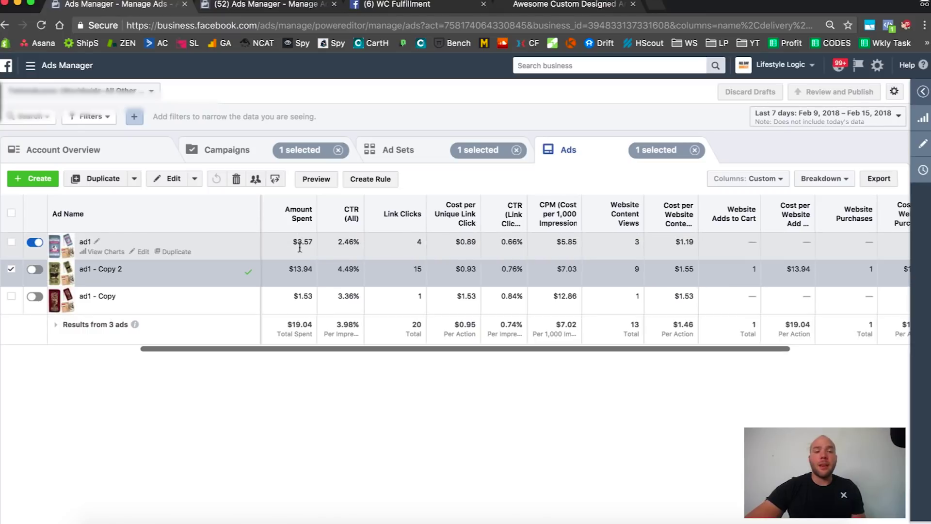
{"action": "left_click_drag", "start_coordinate": [298, 243], "coordinate": [312, 241]}
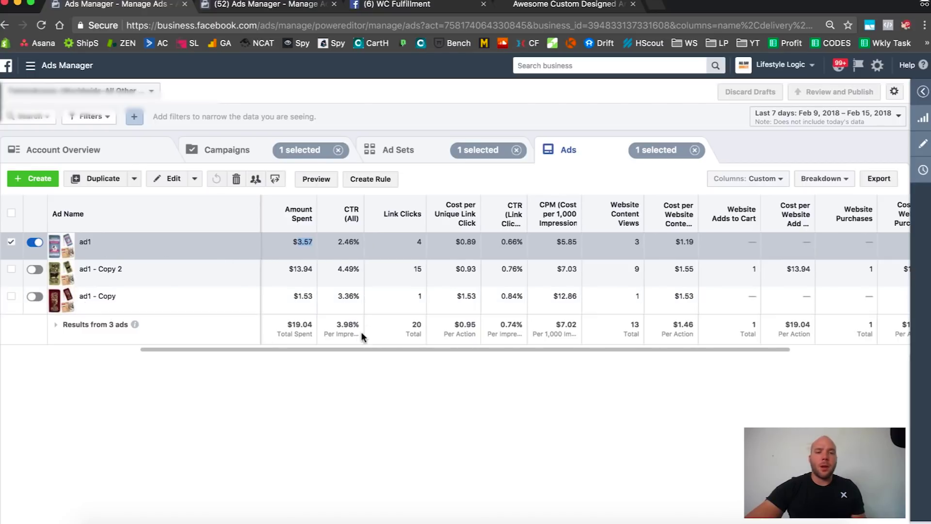
{"action": "left_click_drag", "start_coordinate": [348, 349], "coordinate": [359, 347]}
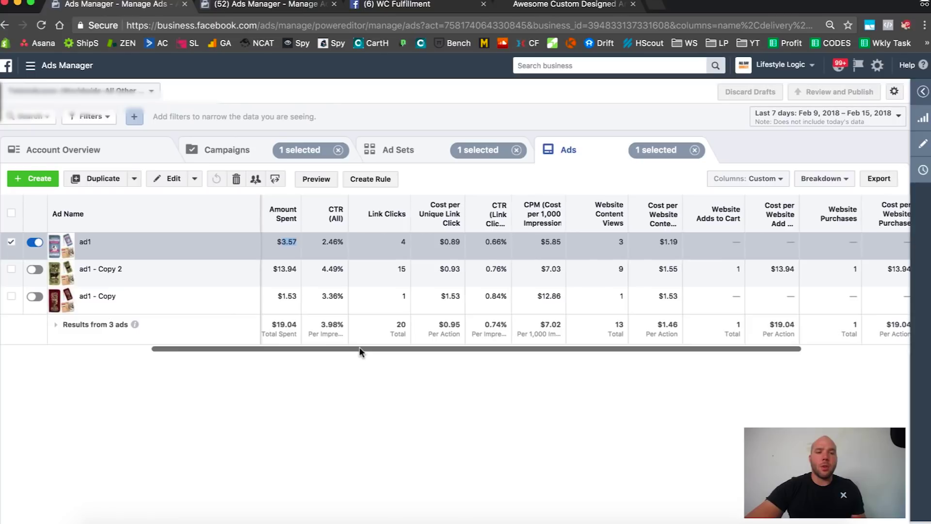
Open adset1 - Copy's ads, scroll through their metrics, and return to the ad sets list
{"action": "left_click", "coordinate": [404, 149]}
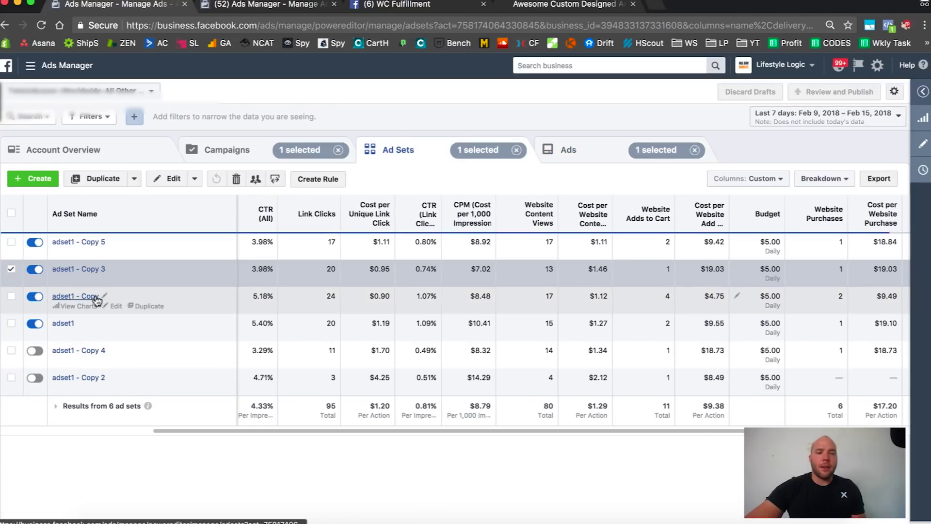
{"action": "left_click", "coordinate": [83, 297]}
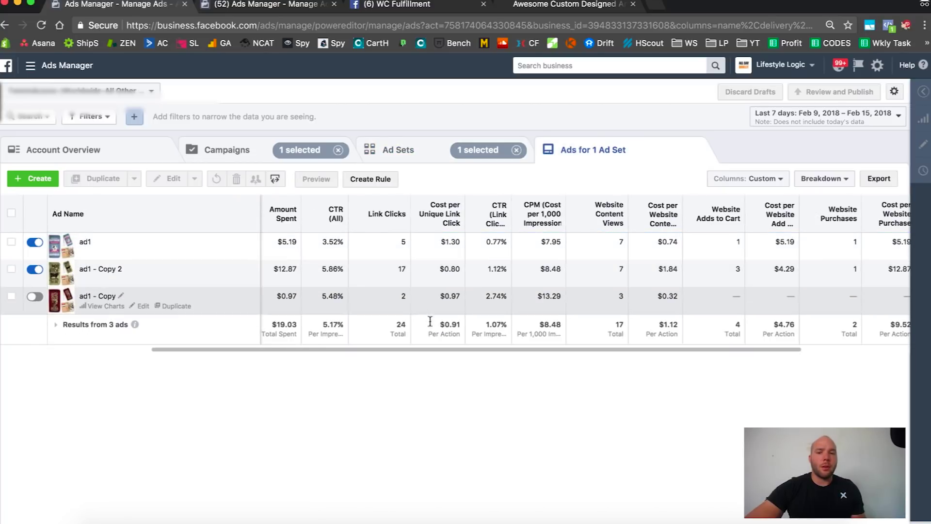
{"action": "left_click_drag", "start_coordinate": [439, 348], "coordinate": [545, 348]}
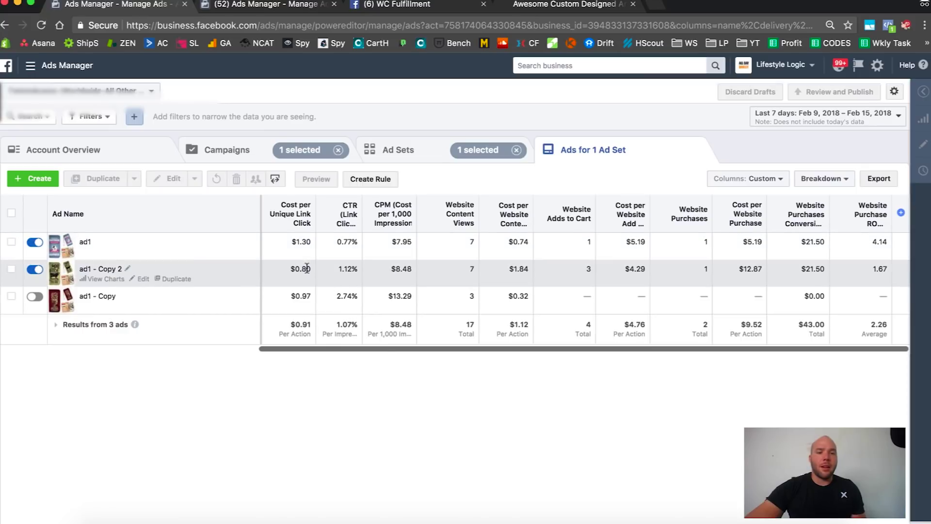
{"action": "left_click_drag", "start_coordinate": [391, 347], "coordinate": [410, 344]}
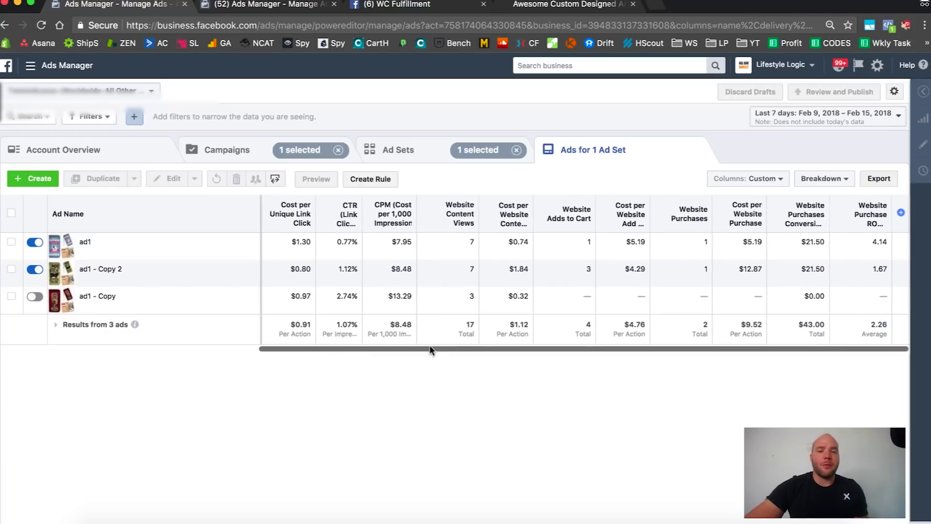
{"action": "left_click_drag", "start_coordinate": [429, 348], "coordinate": [406, 349]}
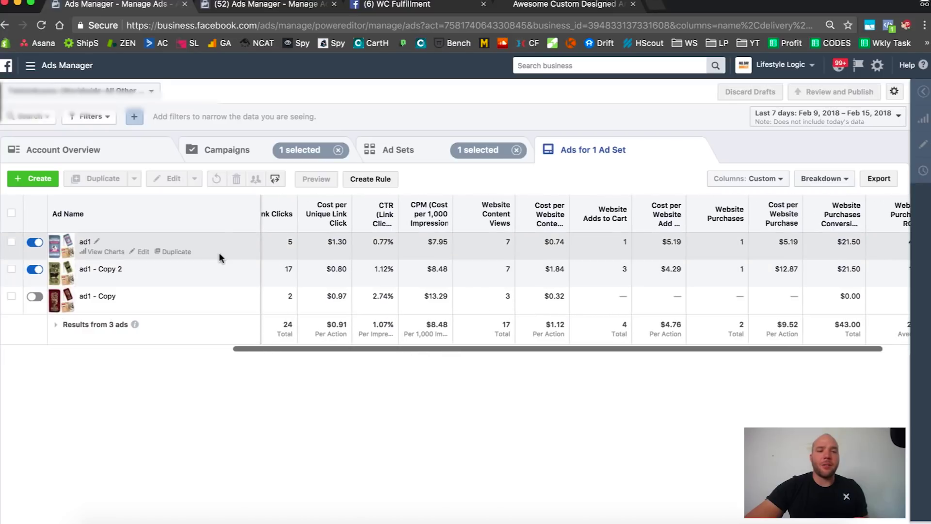
{"action": "left_click", "coordinate": [390, 159]}
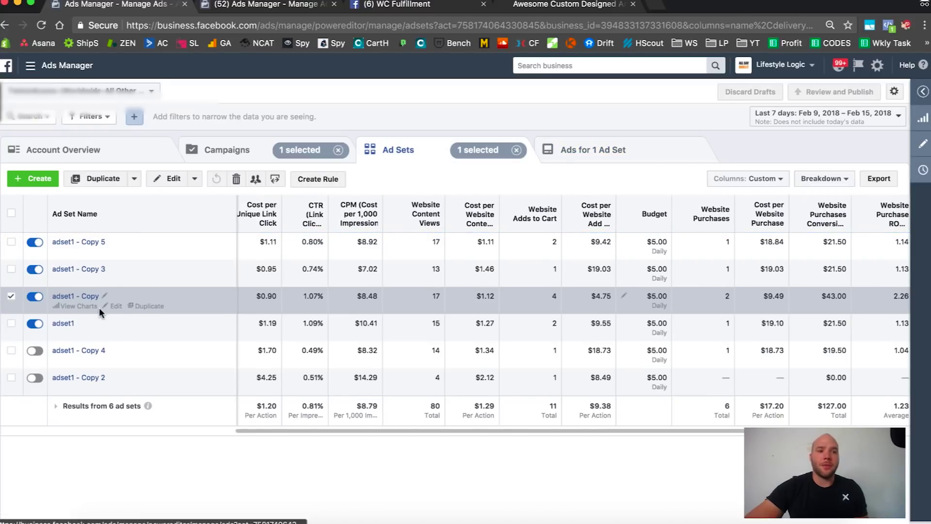
Open adset1's ads and switch off the ad1 - Copy 2 ad with no adds to cart
{"action": "left_click", "coordinate": [68, 323]}
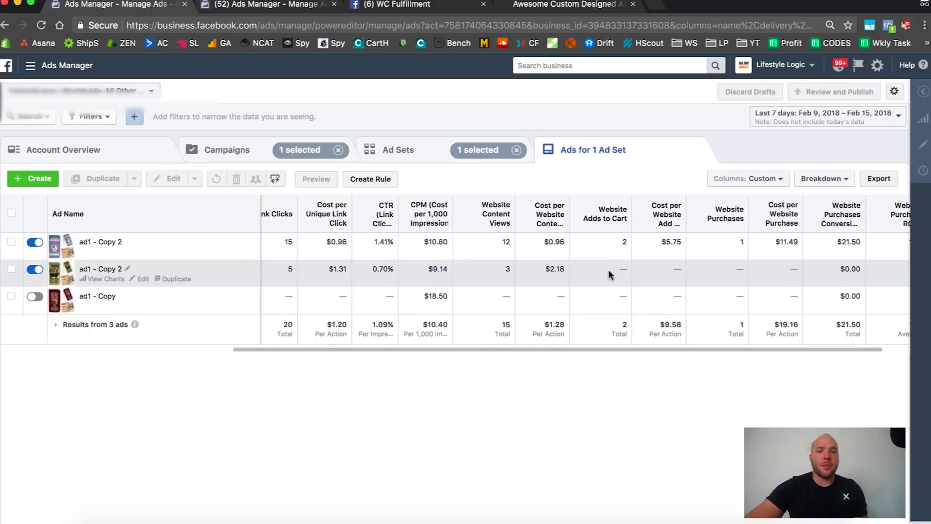
{"action": "left_click", "coordinate": [35, 270]}
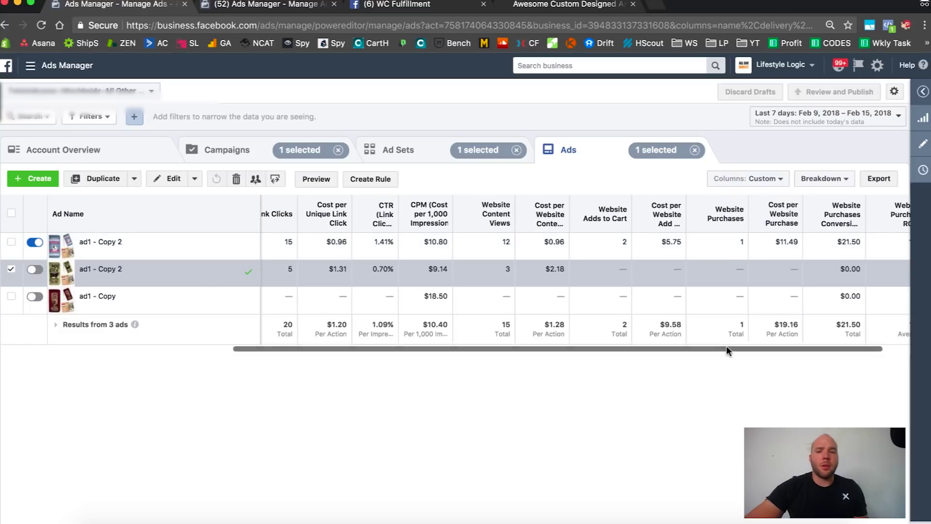
{"action": "left_click_drag", "start_coordinate": [727, 349], "coordinate": [771, 349]}
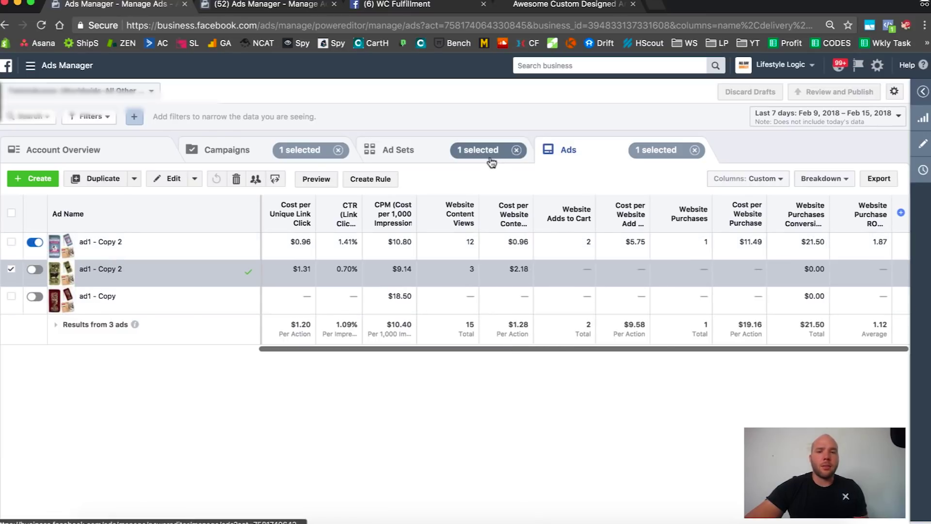
Raise adset1's daily budget from $5.00 to $15.00 and publish it
{"action": "left_click", "coordinate": [415, 157]}
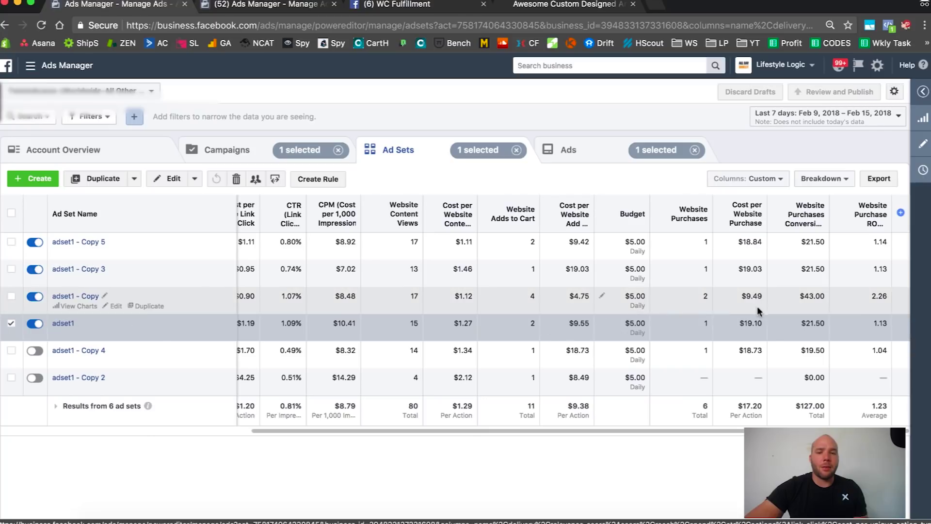
{"action": "left_click", "coordinate": [603, 324]}
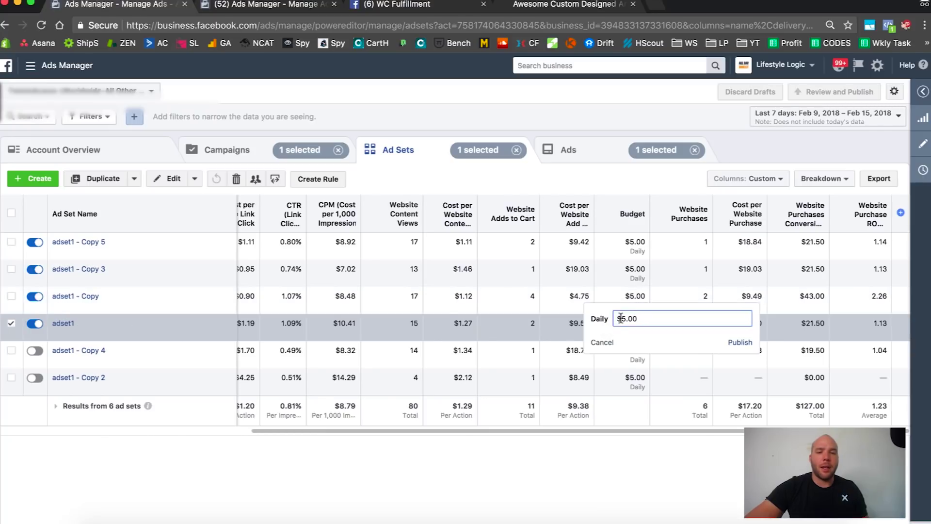
{"action": "left_click", "coordinate": [620, 319]}
{"action": "type", "text": "1"}
{"action": "key", "text": "Return"}
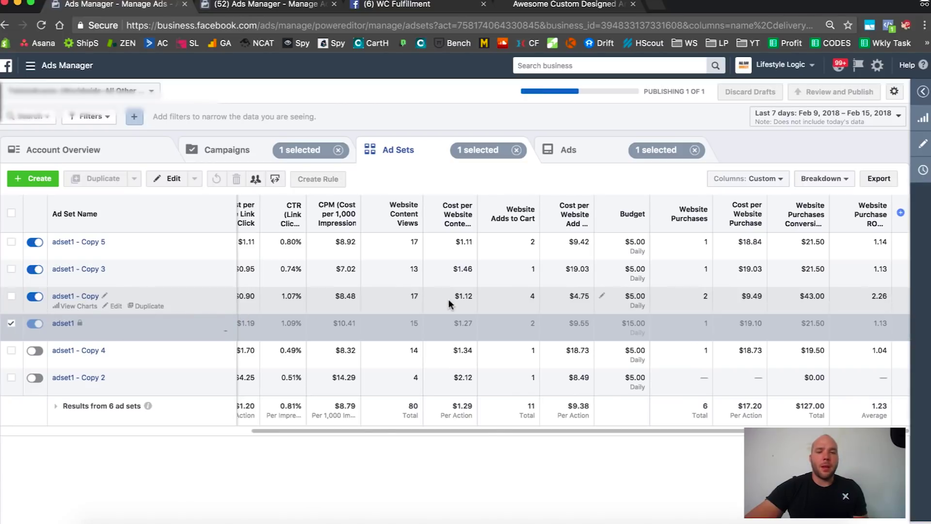
Raise adset1 - Copy's daily budget to $15.00, then view adset1 - Copy 3's ads
{"action": "left_click", "coordinate": [81, 296]}
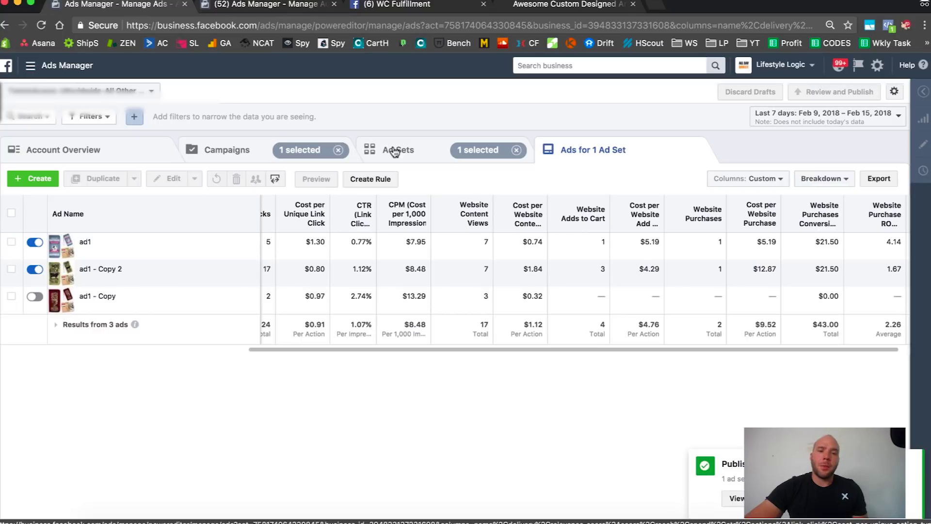
{"action": "left_click", "coordinate": [394, 152]}
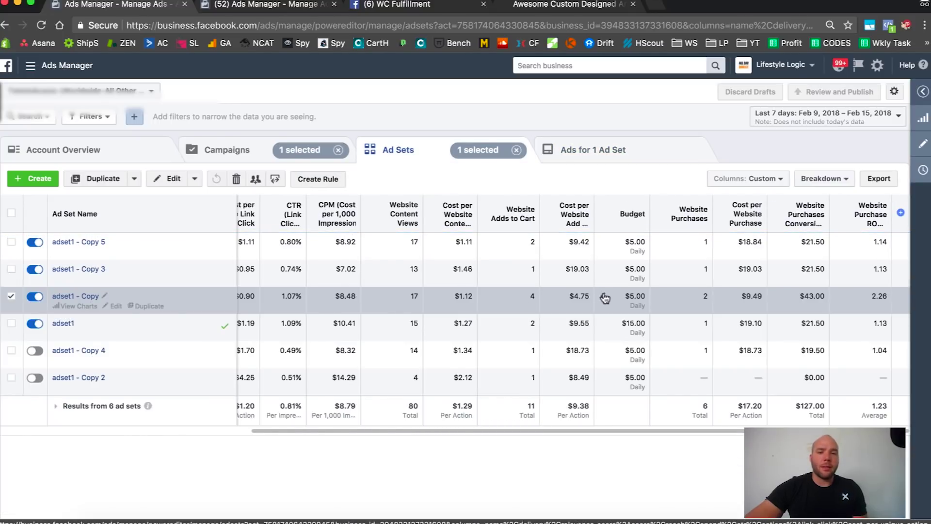
{"action": "left_click", "coordinate": [602, 296]}
{"action": "left_click", "coordinate": [621, 292]}
{"action": "type", "text": "1"}
{"action": "key", "text": "Return"}
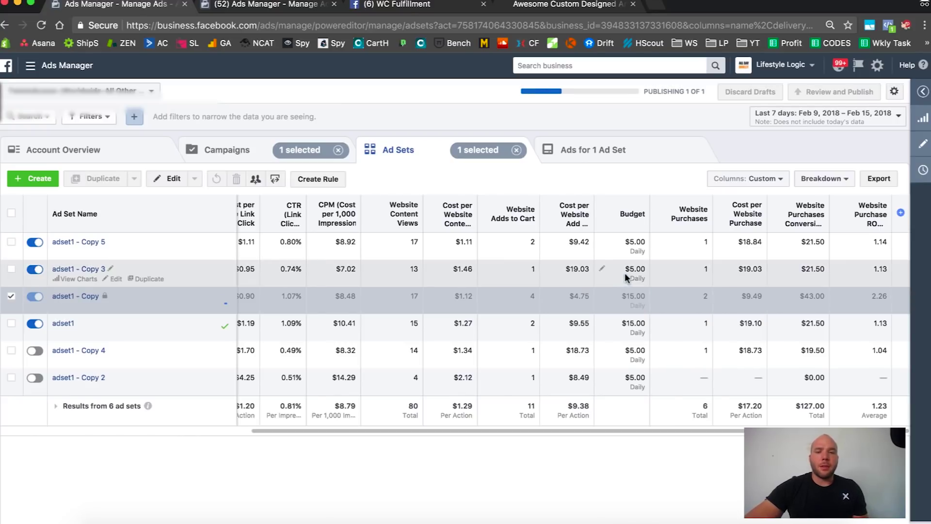
{"action": "left_click", "coordinate": [208, 270]}
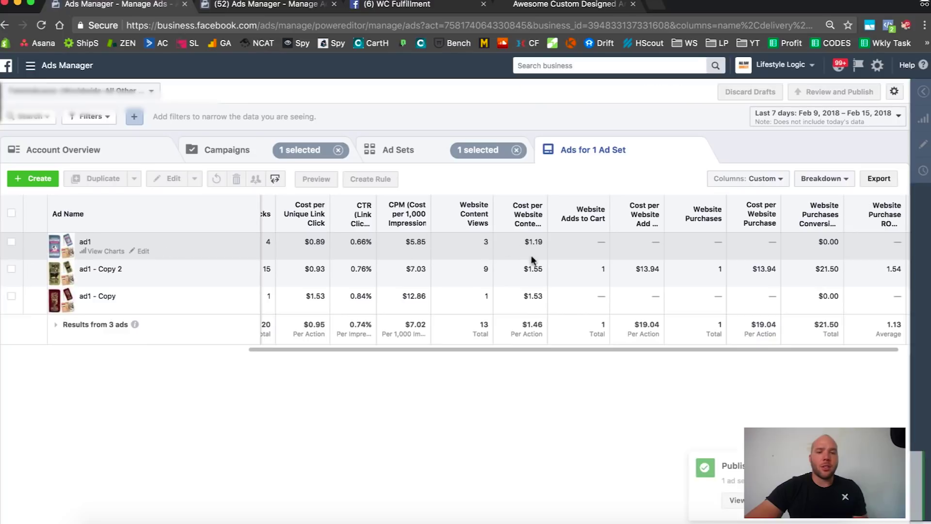
Check adset1 - Copy 5's ads twice, returning each time to the ad sets list
{"action": "left_click", "coordinate": [419, 151]}
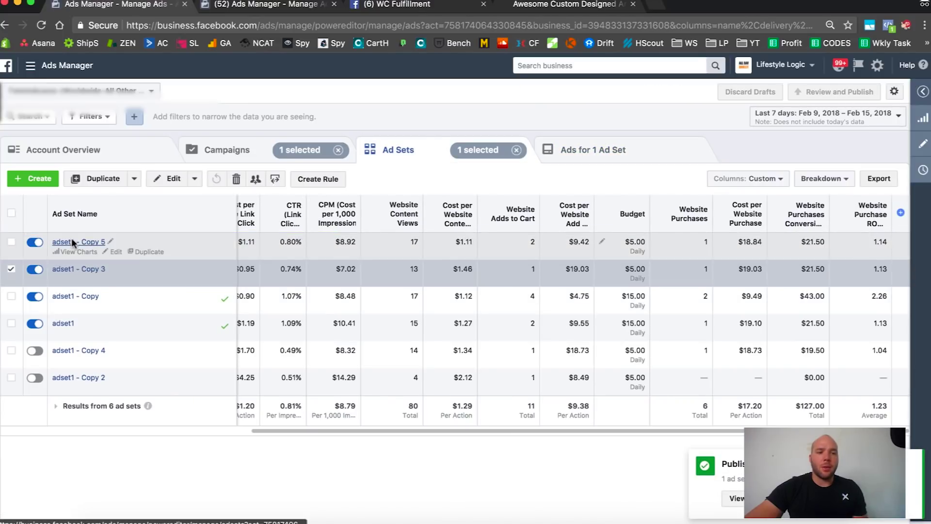
{"action": "left_click", "coordinate": [71, 239]}
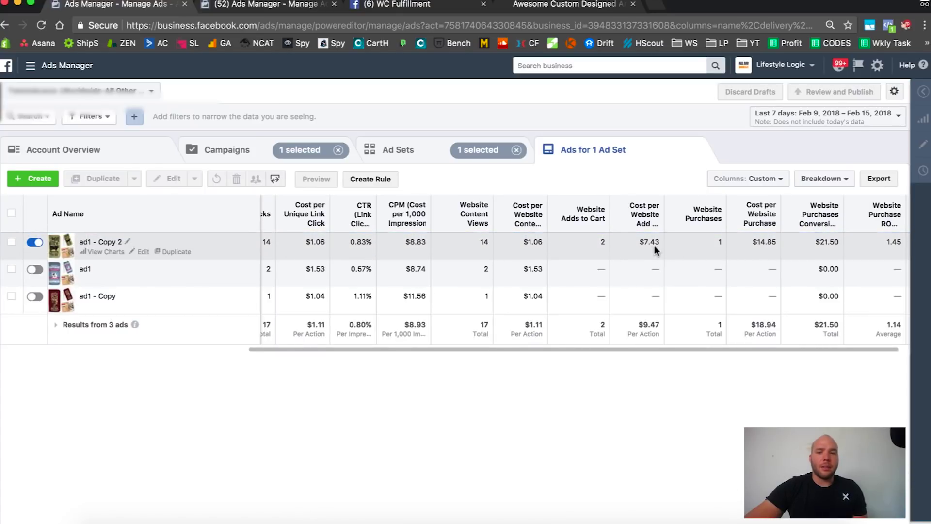
{"action": "left_click", "coordinate": [429, 163]}
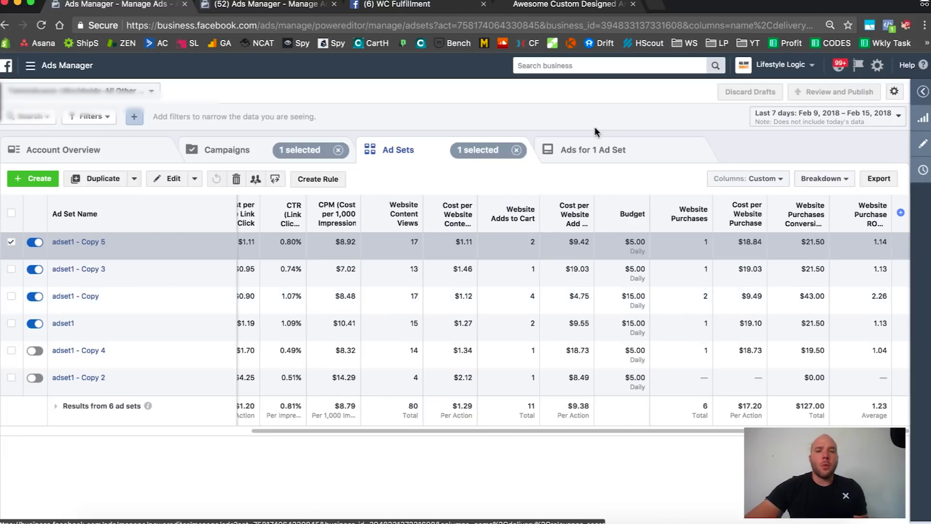
{"action": "left_click", "coordinate": [593, 150]}
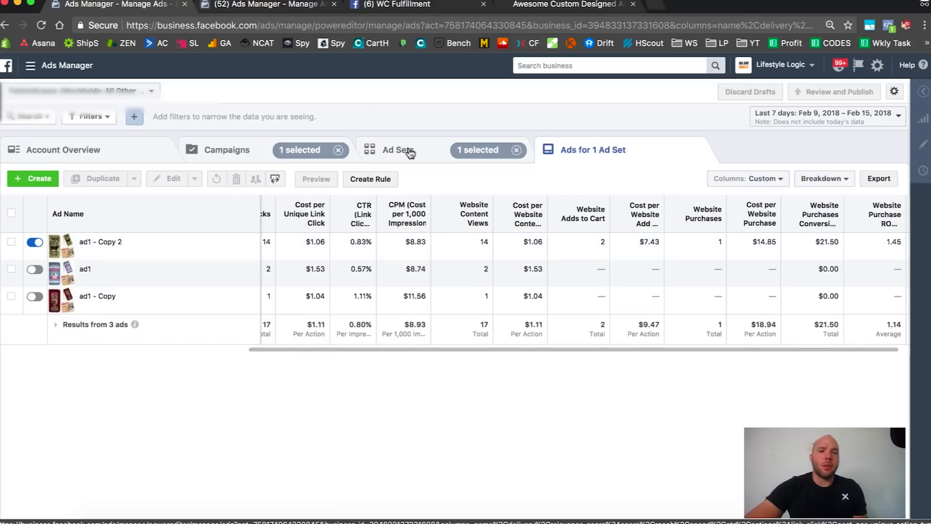
{"action": "left_click", "coordinate": [409, 151]}
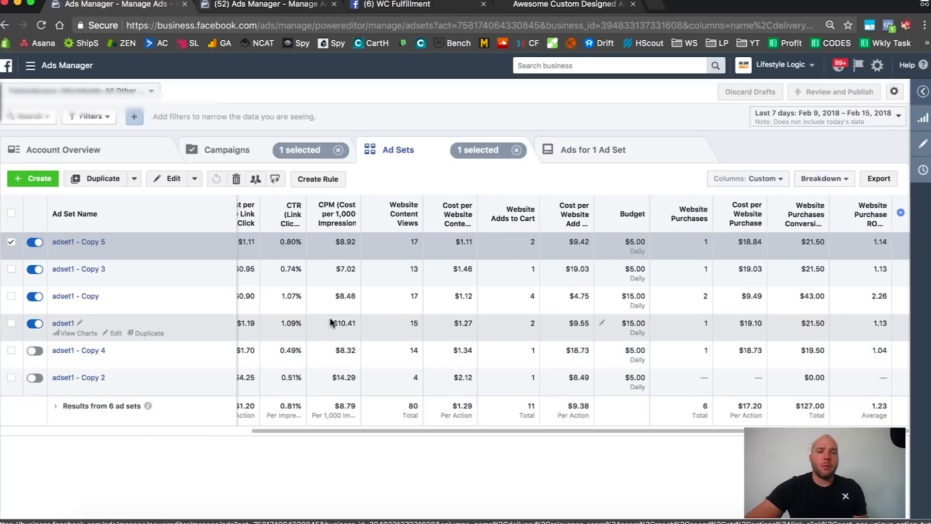
{"action": "left_click", "coordinate": [11, 242]}
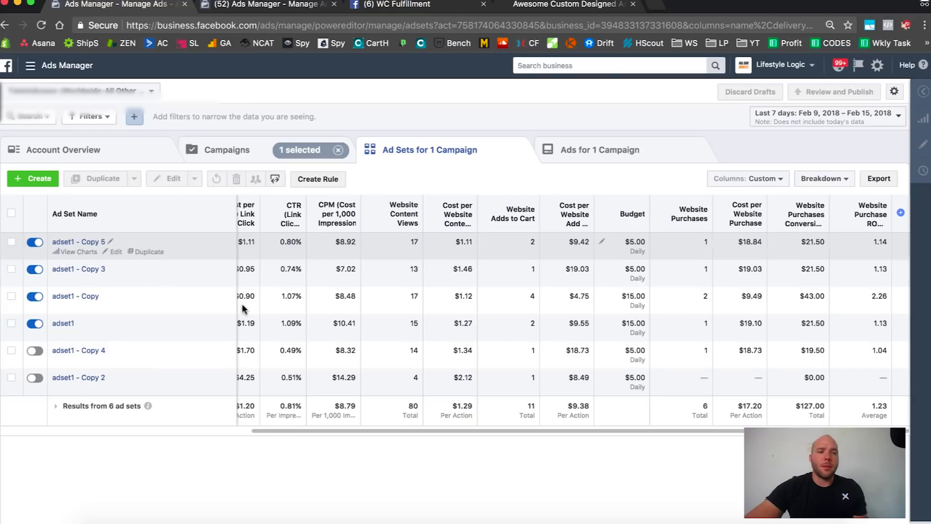